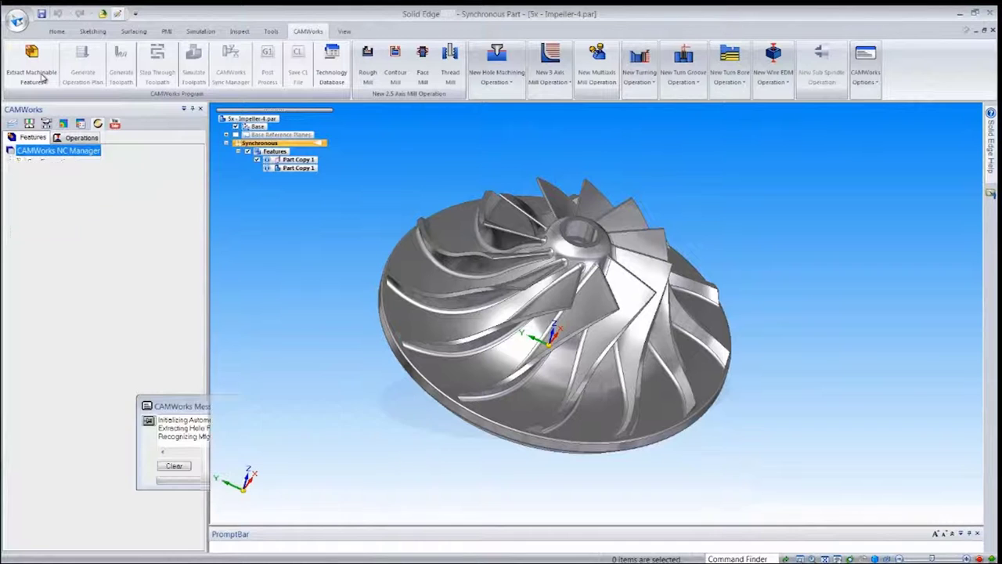
- Add a multi-surface feature over all impeller faces, then generate the operation plan and toolpaths
right_click(47, 228)
click(97, 332)
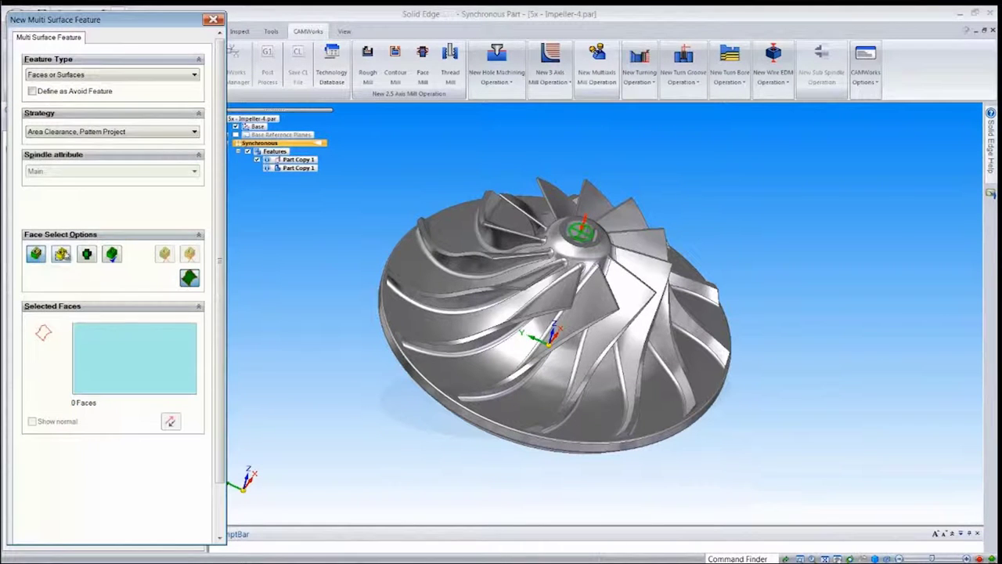
drag(345, 156, 787, 473)
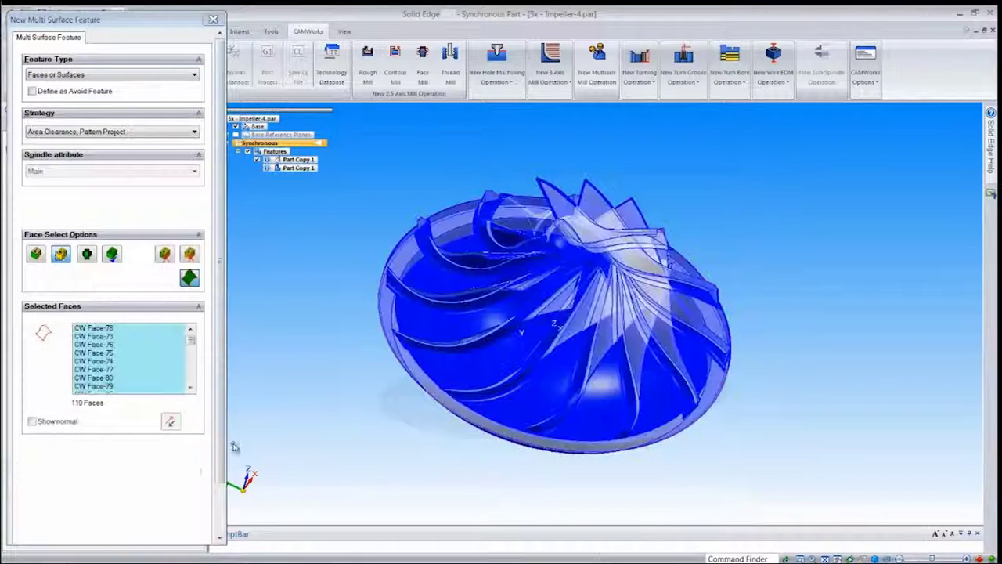
click(75, 511)
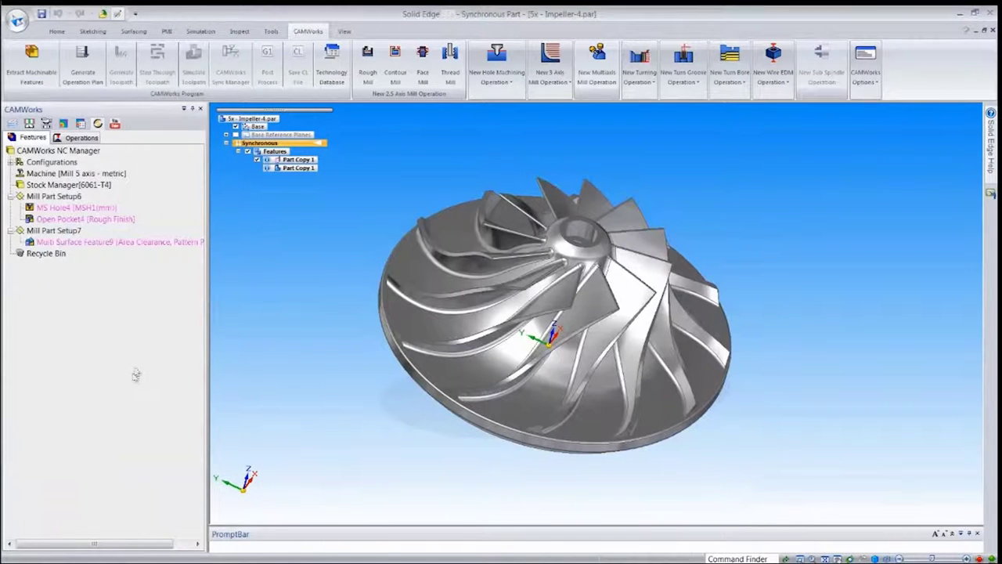
click(86, 67)
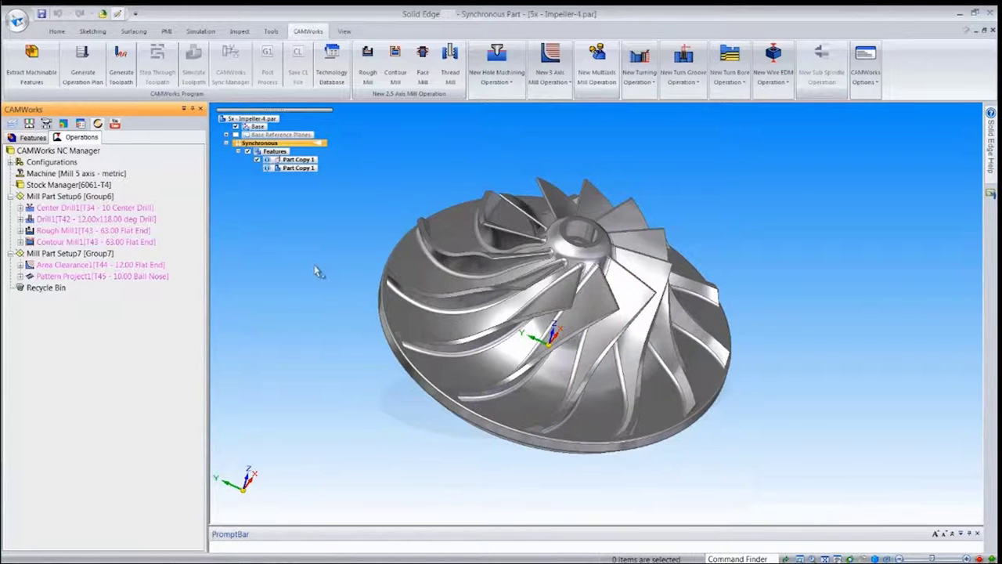
click(125, 64)
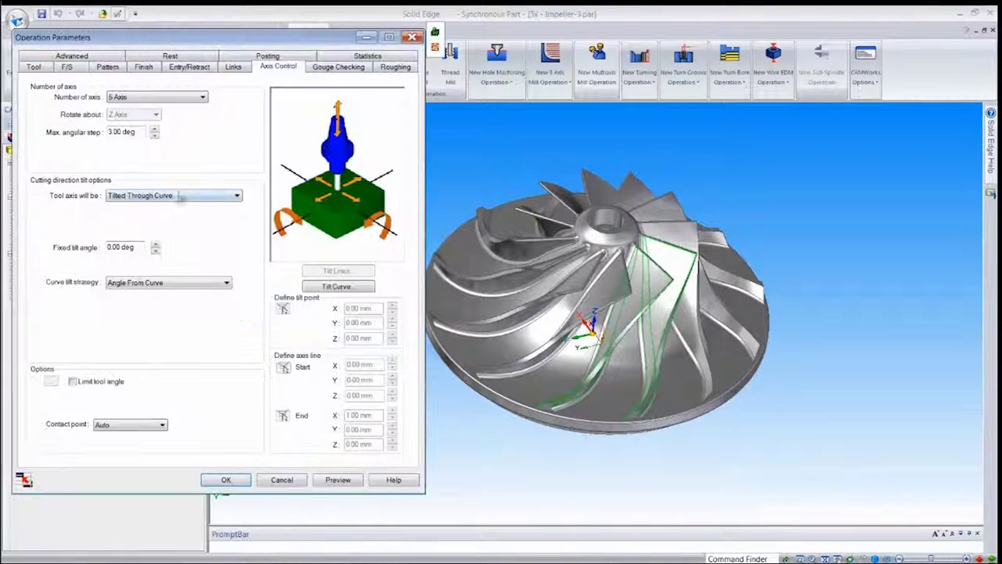
- Set the Multiaxis Mill tool-axis tilt and a flowline-between-surfaces cut pattern, then regenerate
click(180, 196)
click(177, 236)
click(109, 66)
click(181, 101)
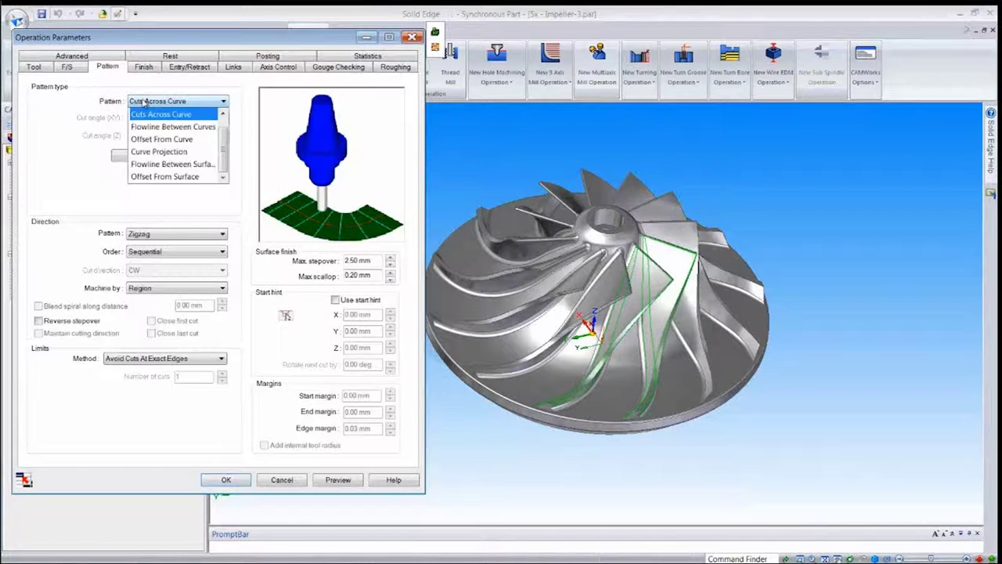
click(157, 171)
click(225, 479)
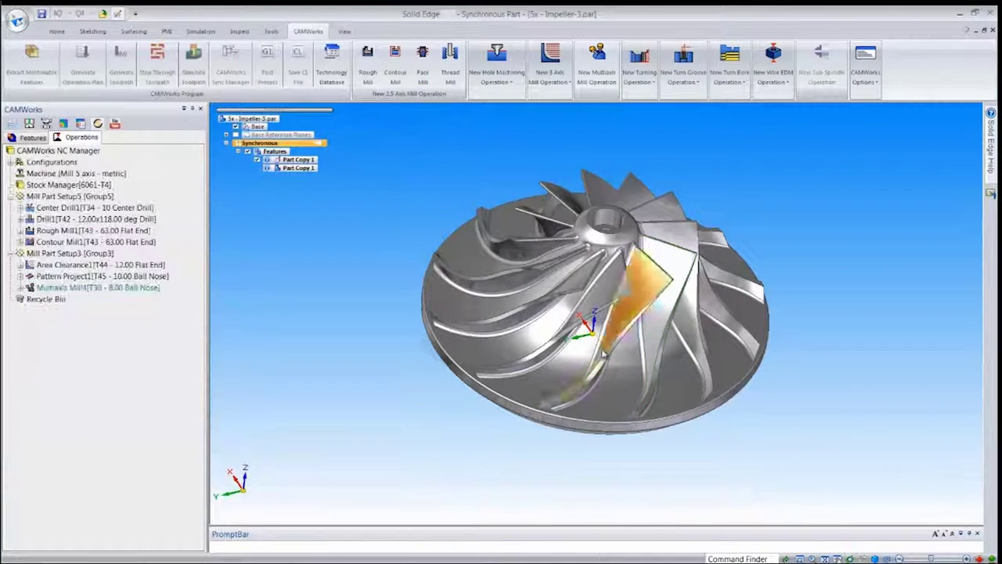
- Simulate the multiaxis toolpath, showing stock removal and then the finished impeller's deviation colouring
right_click(119, 287)
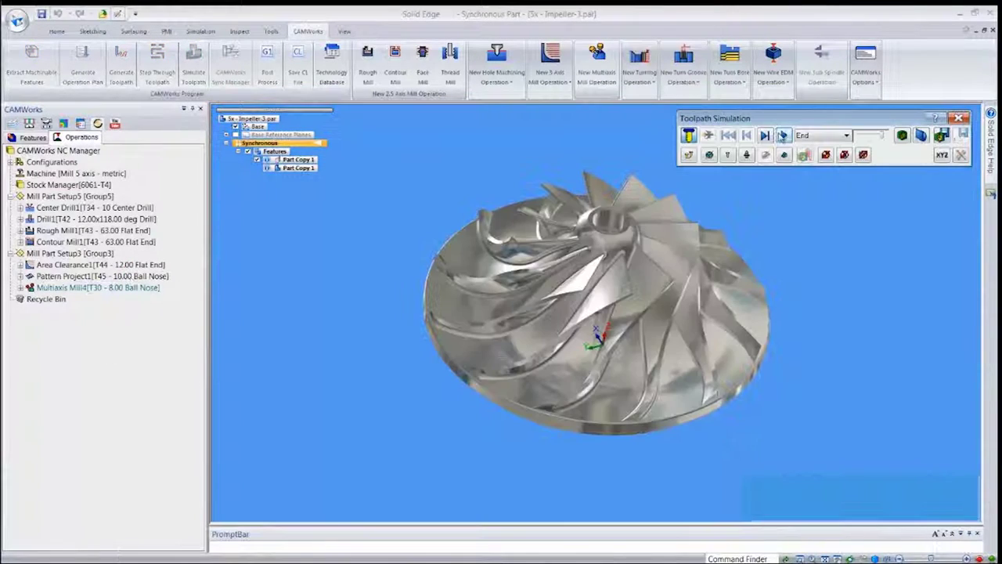
click(784, 135)
middle_drag(626, 274, 472, 390)
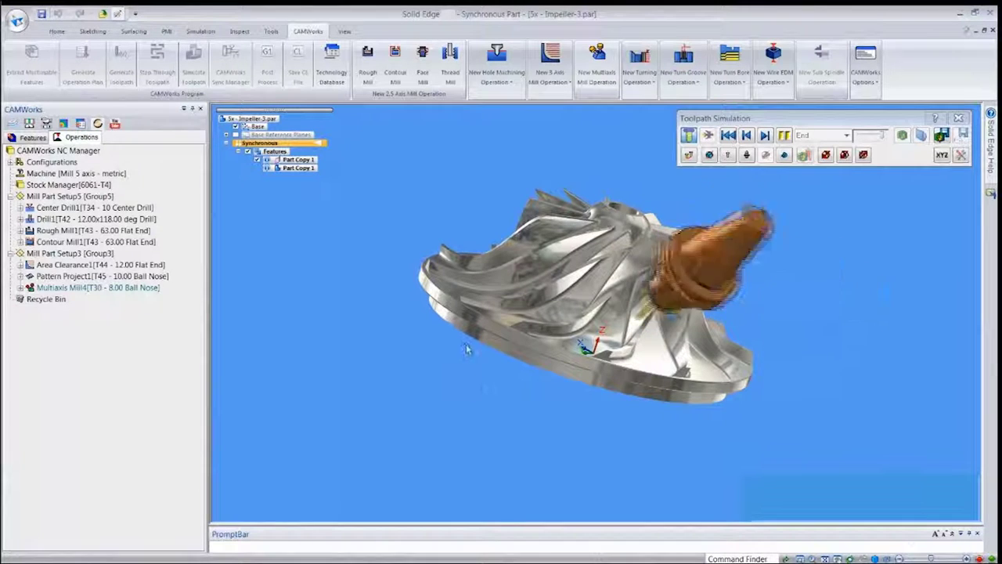
click(708, 154)
click(736, 195)
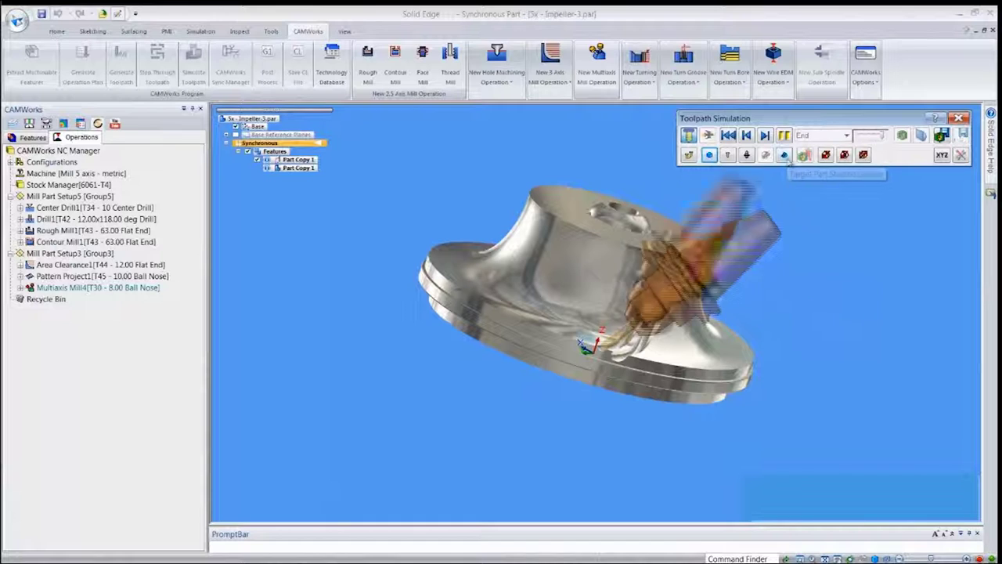
click(709, 155)
click(740, 205)
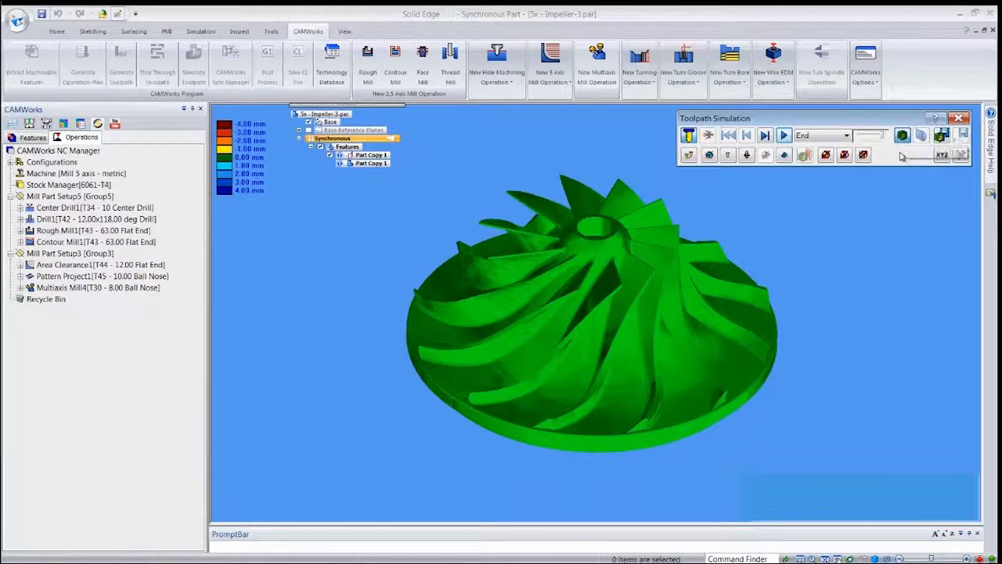
- Post-process the impeller toolpaths, replacing the existing NC output file
click(959, 118)
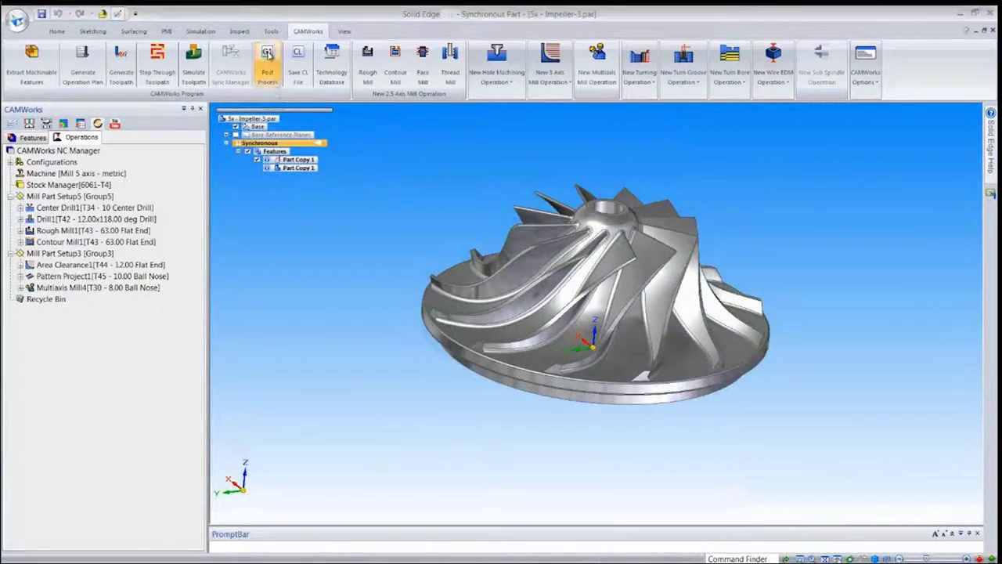
click(268, 63)
click(423, 406)
click(548, 293)
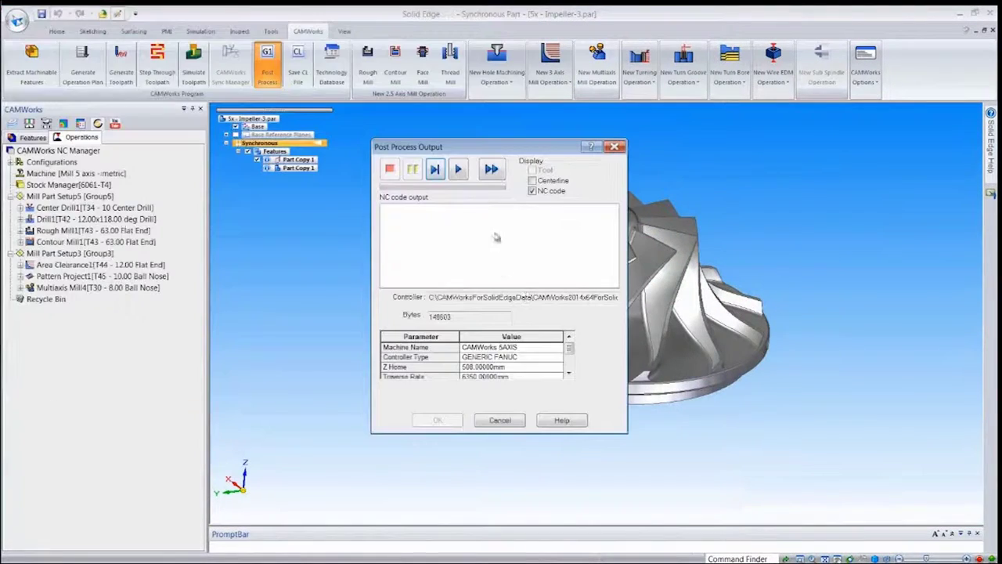
click(460, 169)
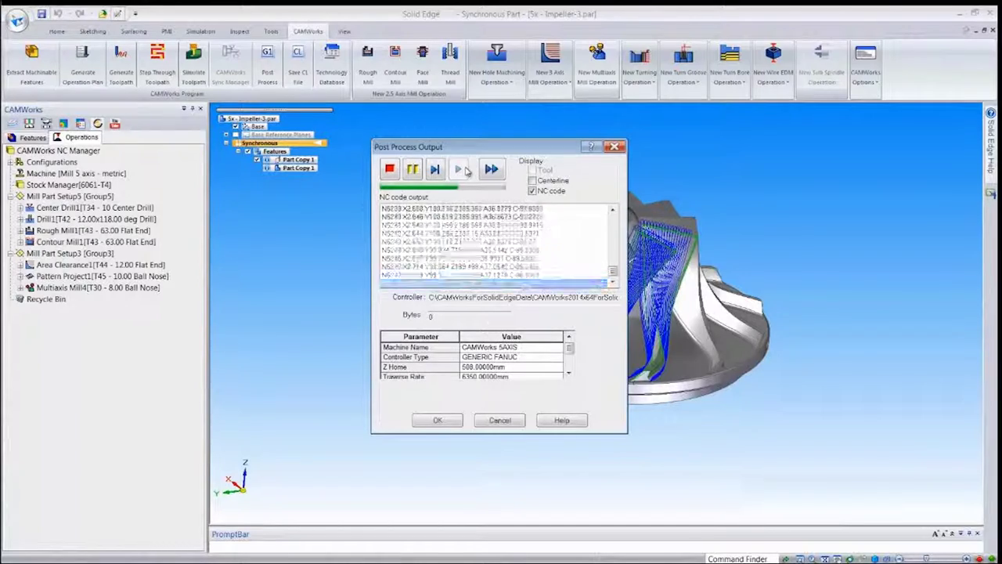
click(438, 419)
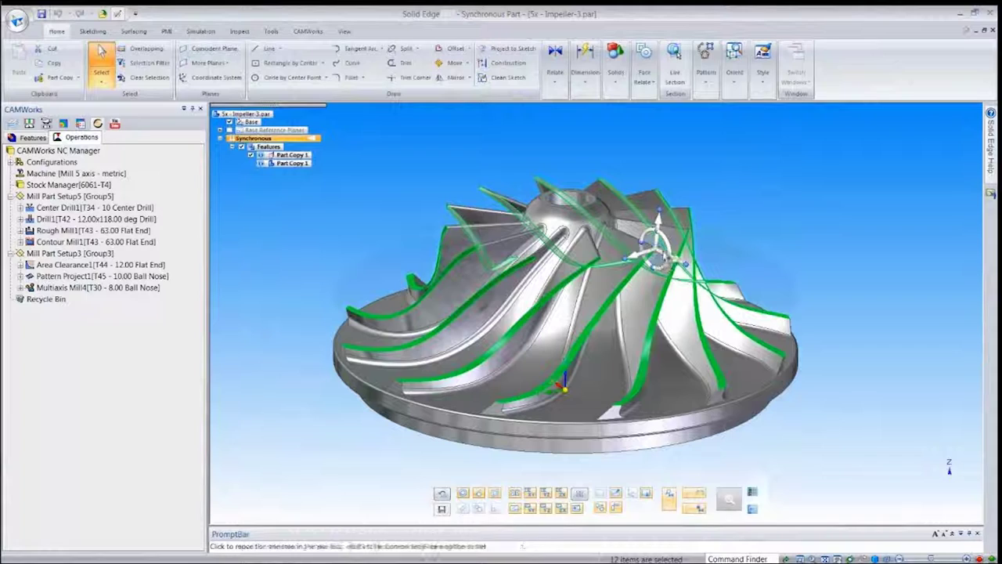
- Change the blade dimension to 15 mm and rerun the toolpath simulation on the revised impeller
text(15)
key(Return)
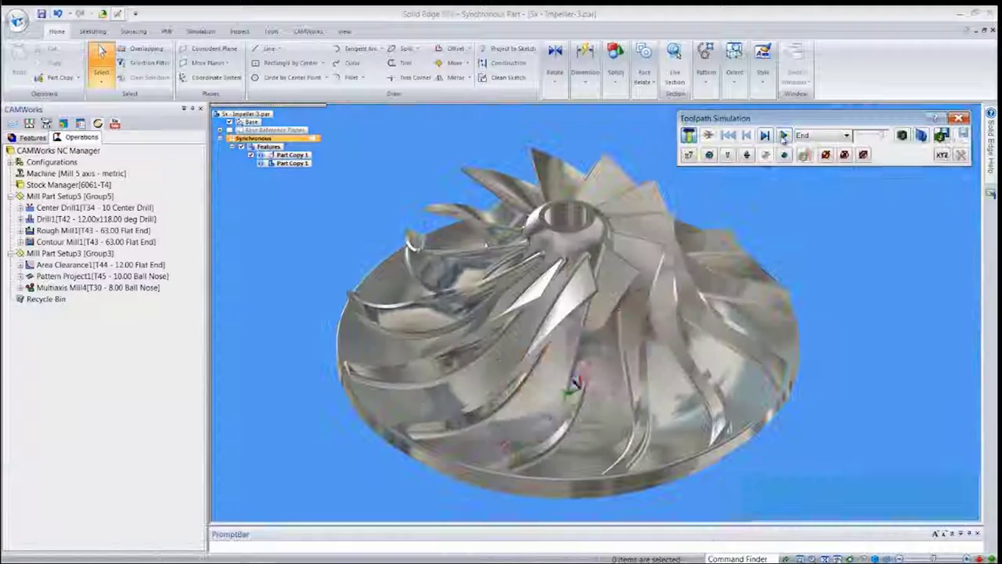
click(783, 136)
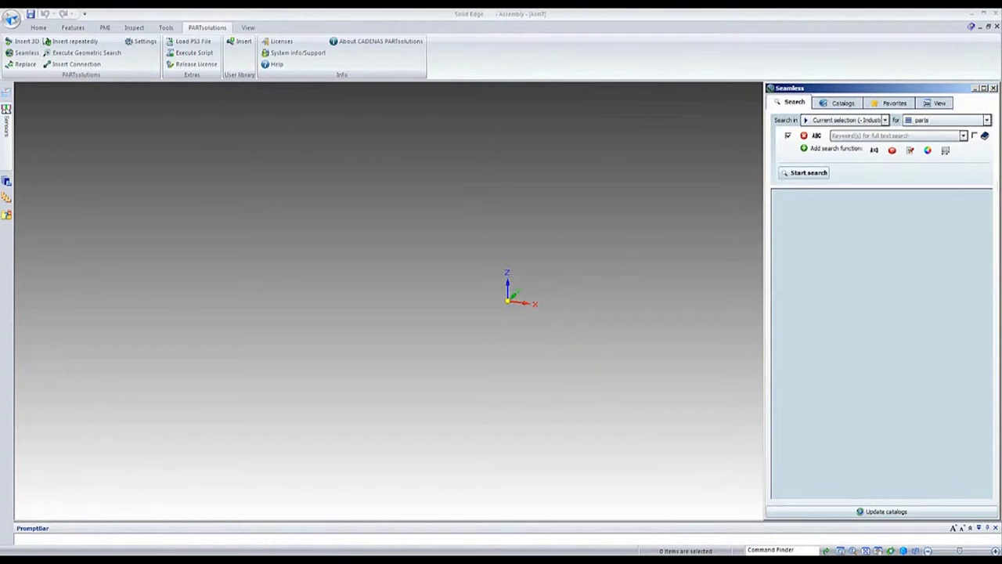
- Insert a DIN 2527 blind flange from the catalog with nominal width 300
text(blind flange)
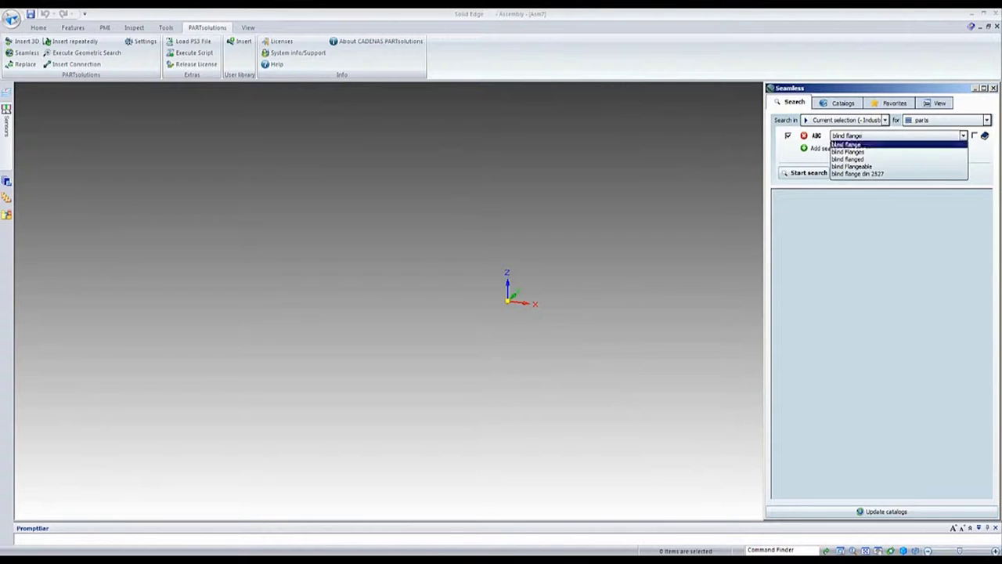
text( din 2527)
key(Return)
scroll(877, 329, down, 5)
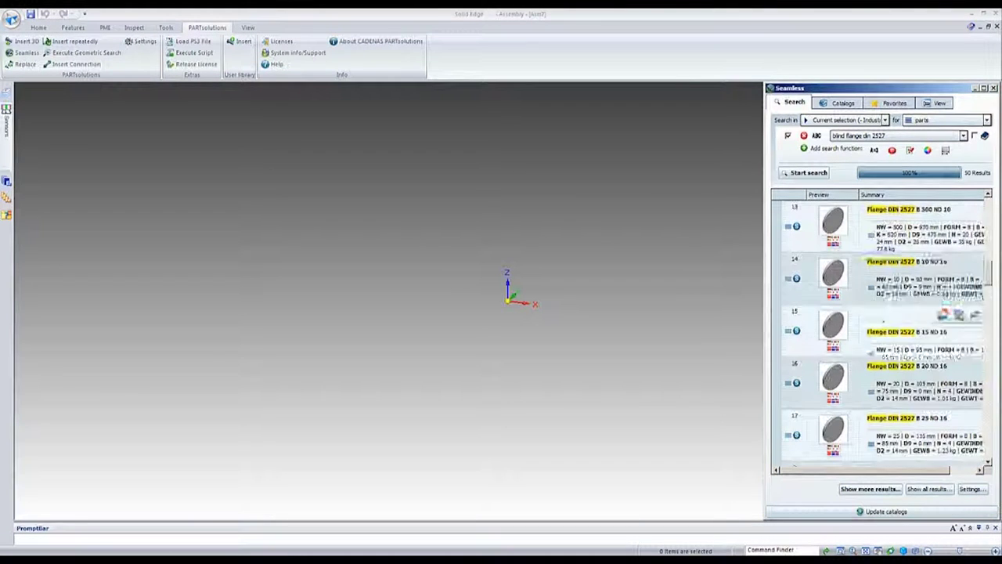
double_click(909, 227)
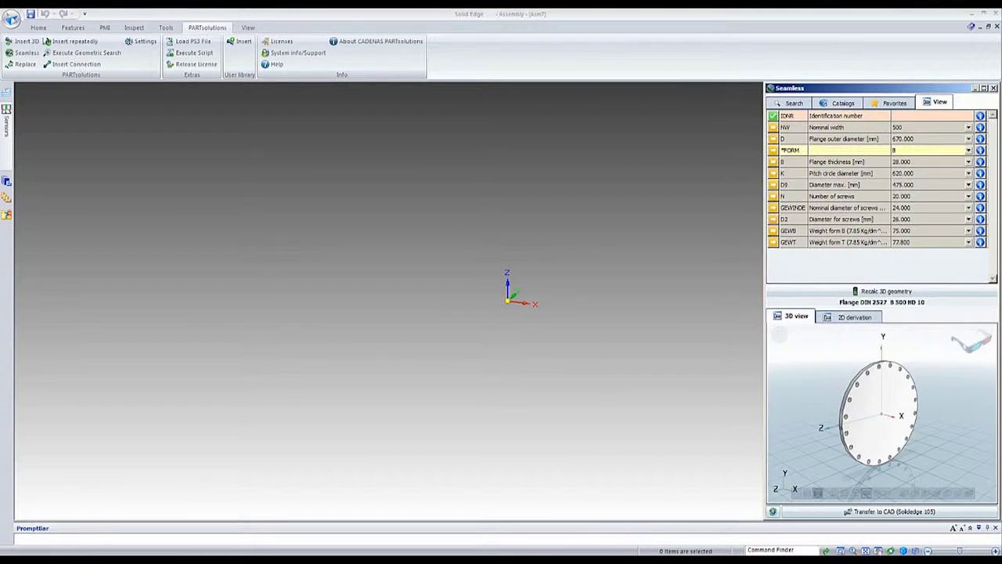
click(968, 126)
click(909, 145)
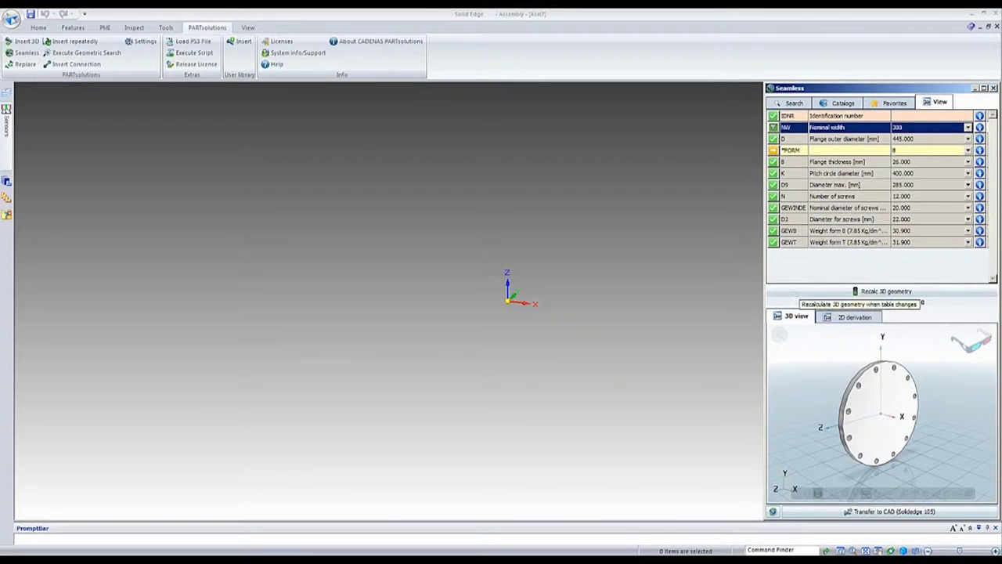
click(889, 511)
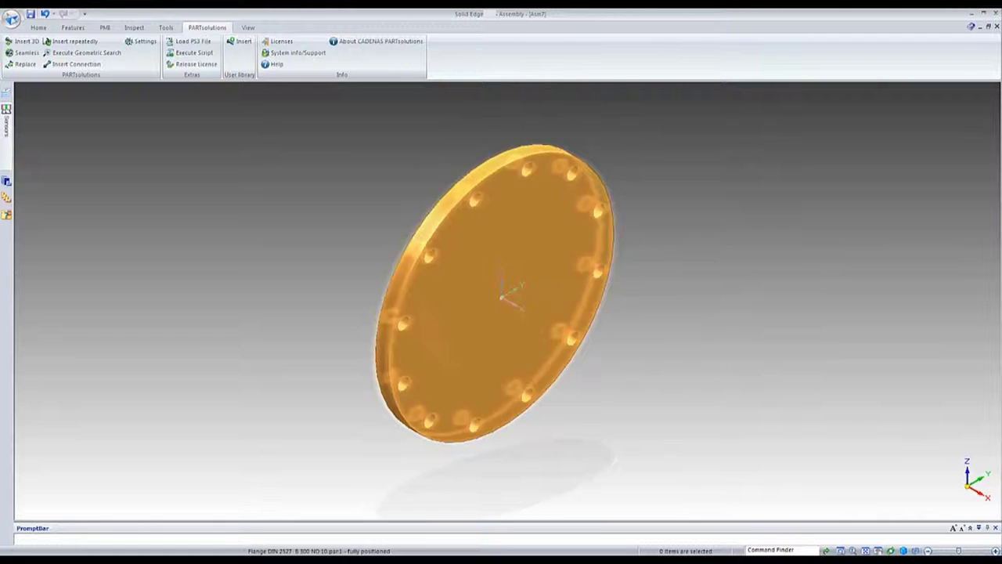
- Find an M20x80 ISO hexalobular socket cheese head screw and place it in the top flange hole
click(24, 52)
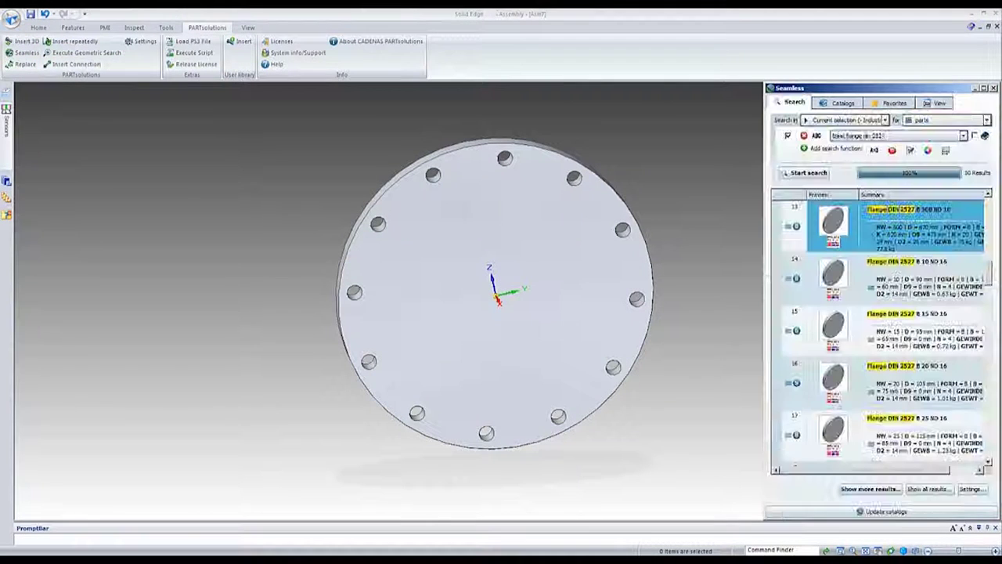
text(screw m20)
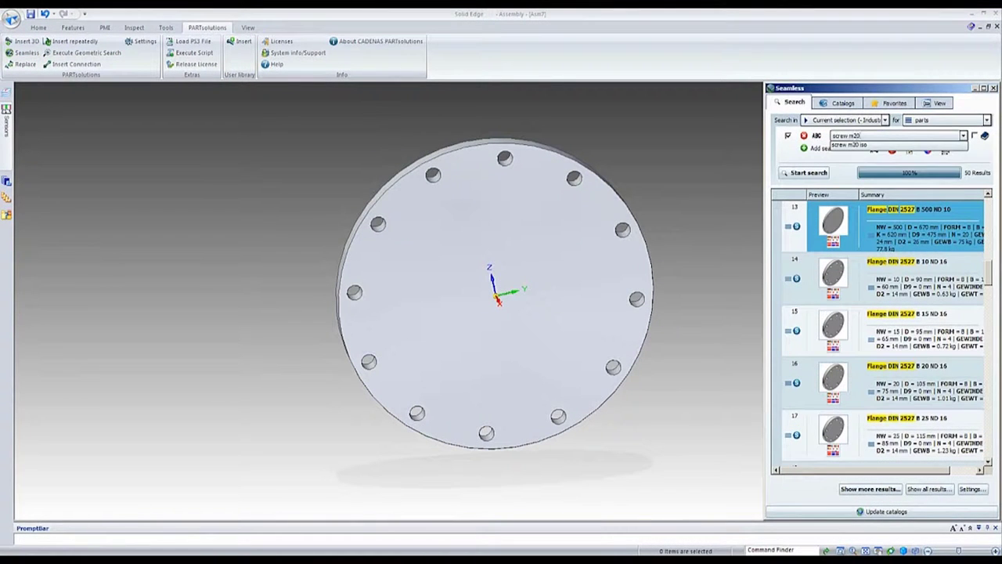
text( iso l)
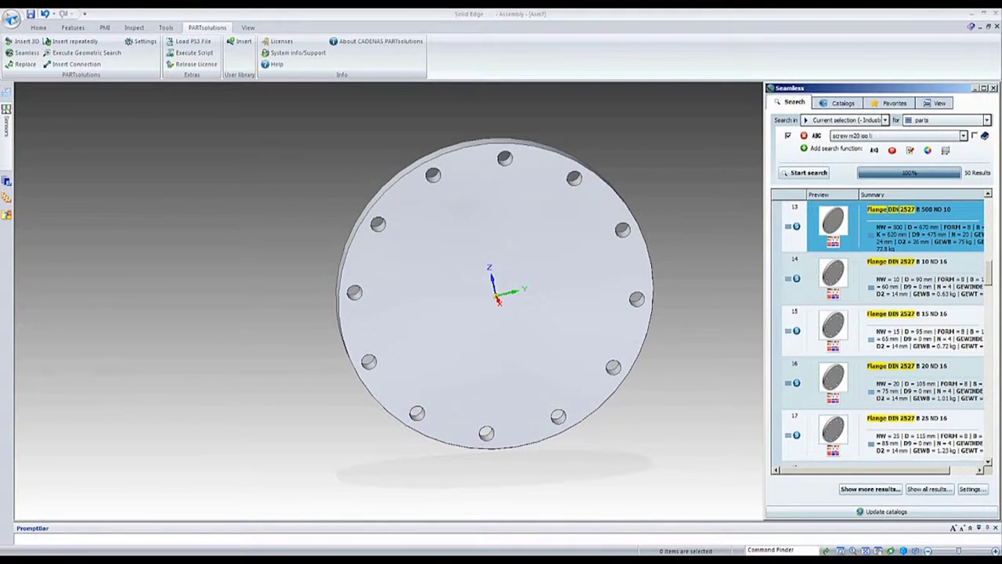
text(=8)
text(0)
key(Return)
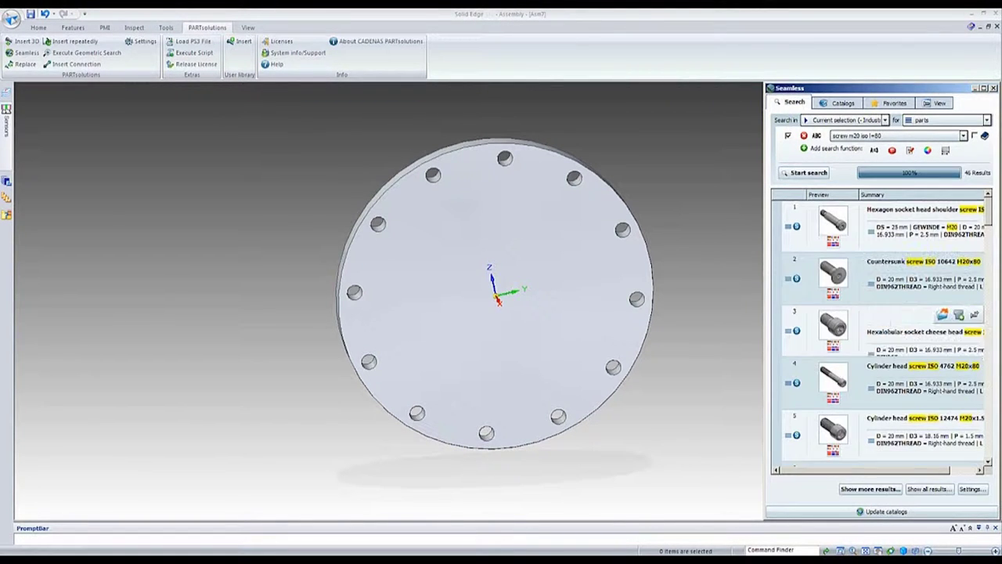
double_click(900, 325)
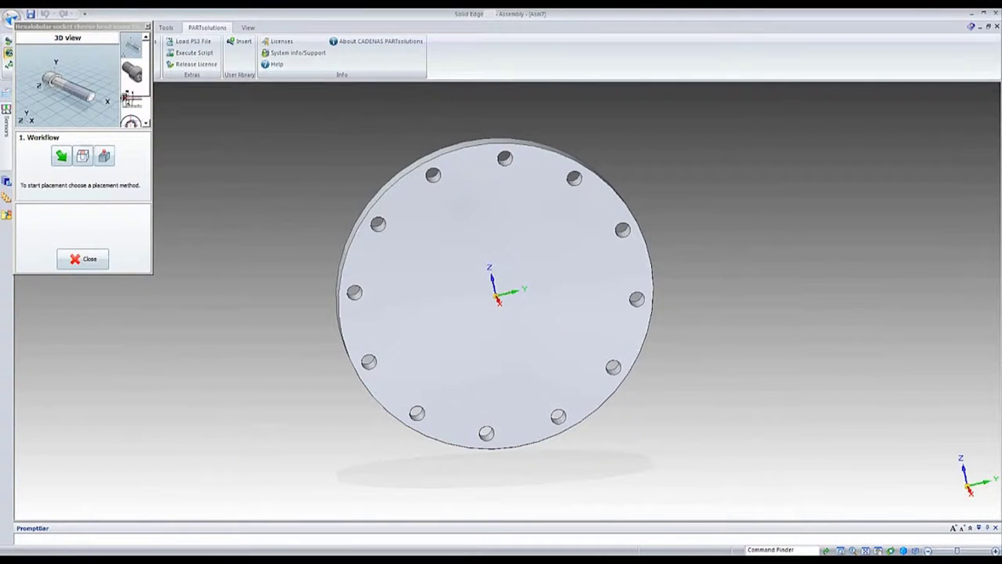
click(61, 156)
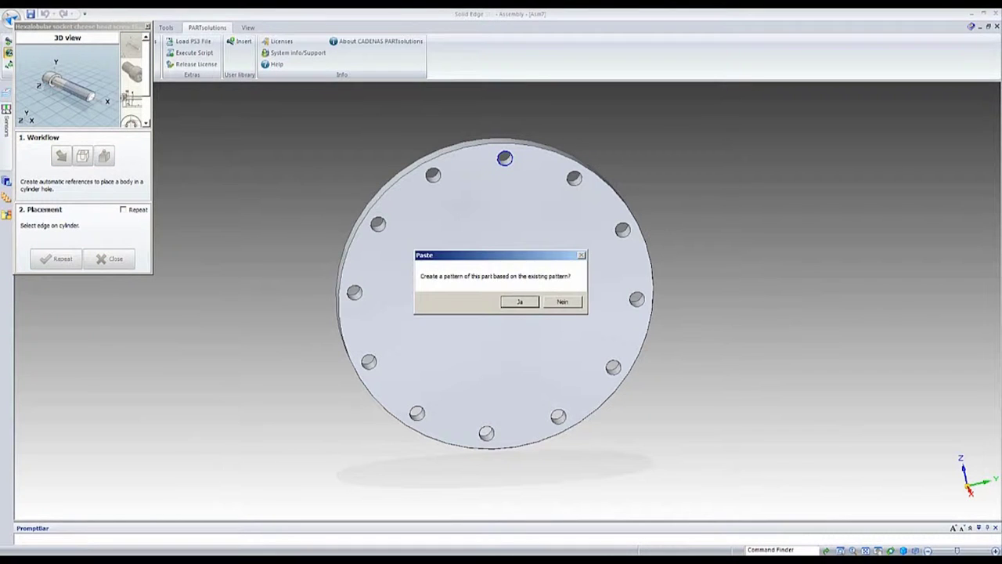
- Confirm 'Ja' to pattern the screw across all flange holes
click(519, 302)
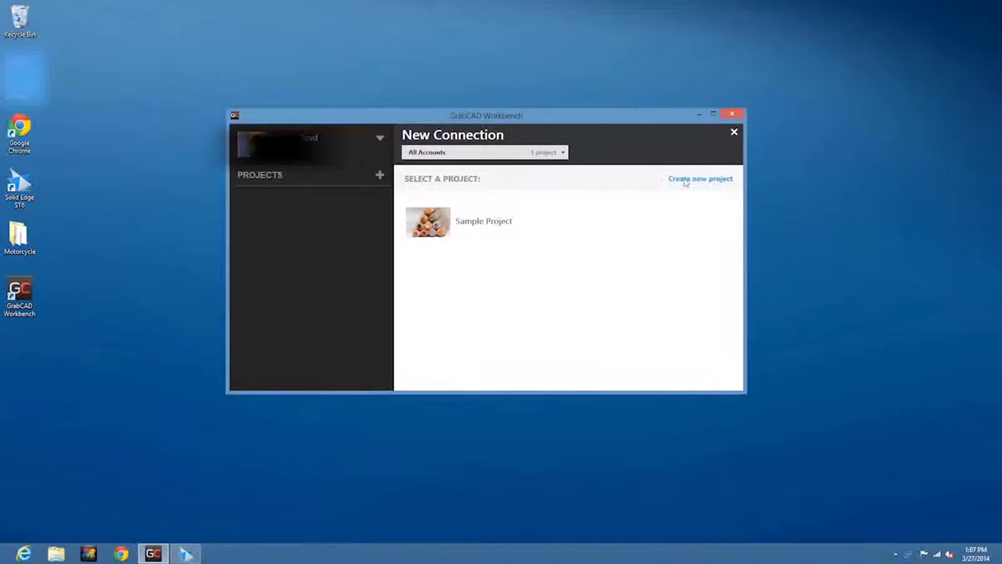
- Create a new Workbench project linked to the local Motorcycle folder
click(685, 180)
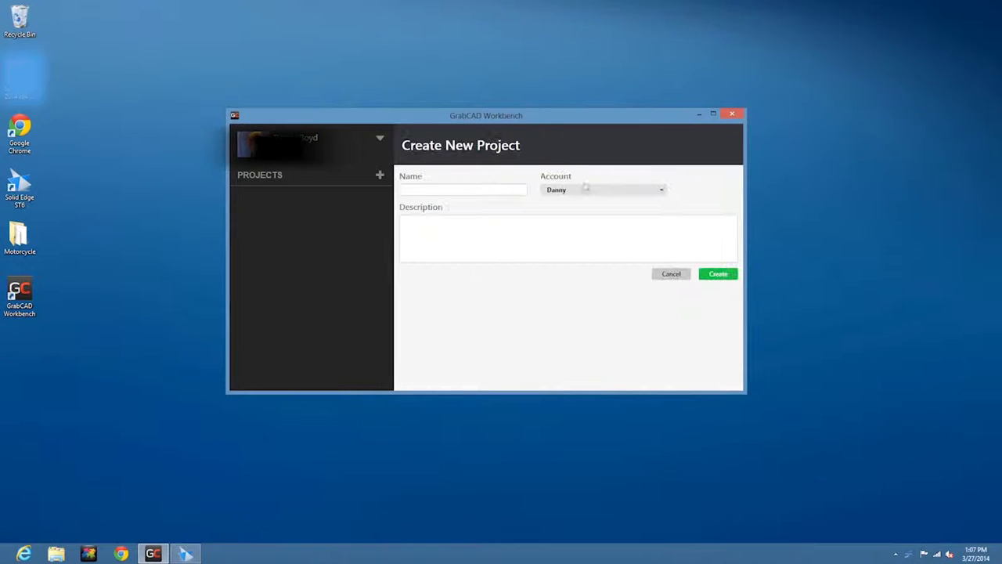
click(707, 274)
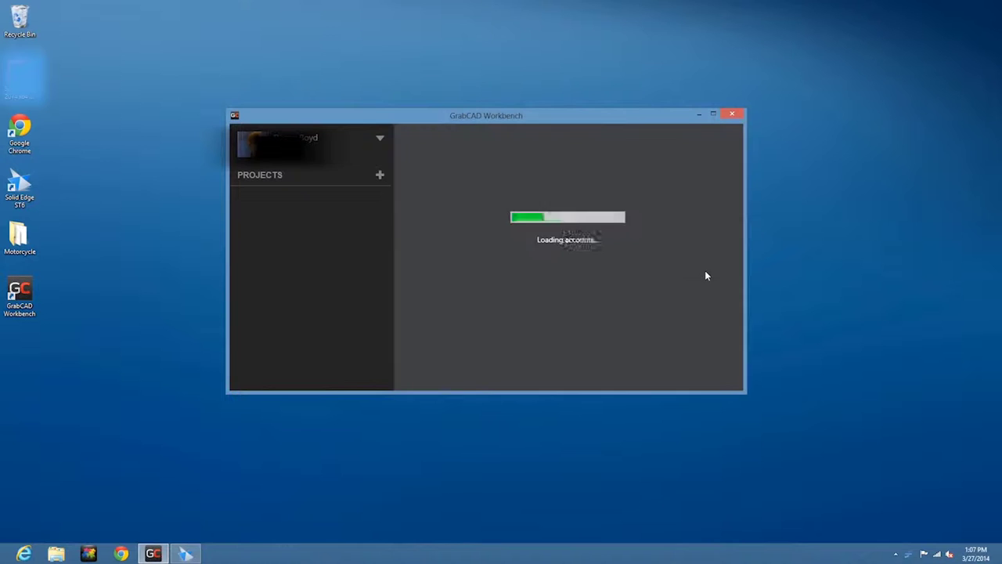
click(699, 225)
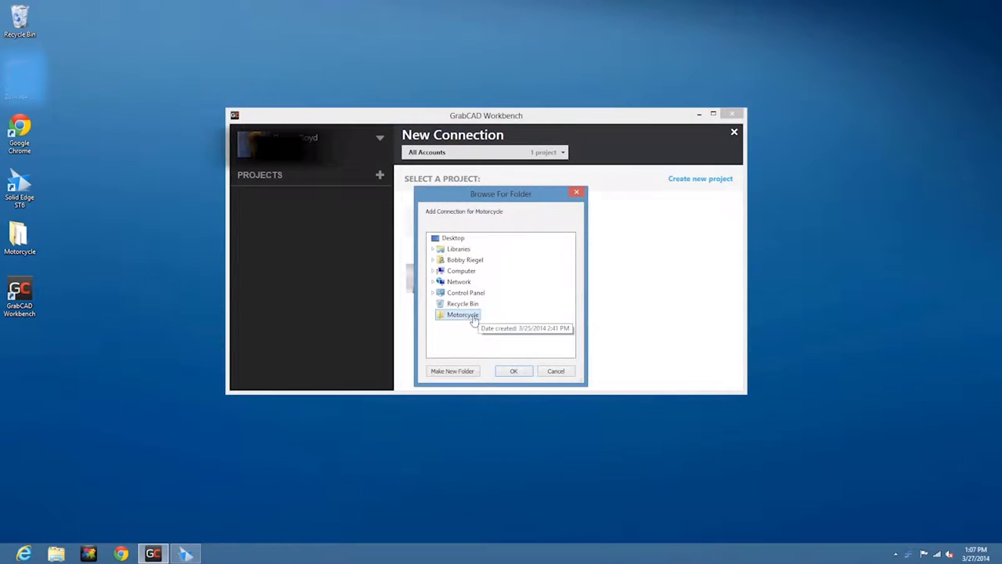
click(514, 371)
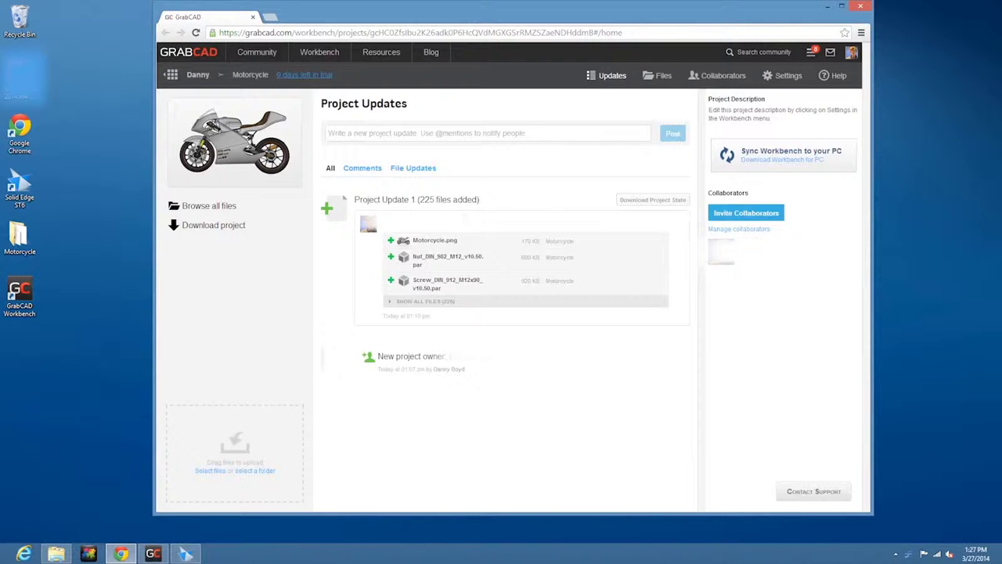
click(746, 212)
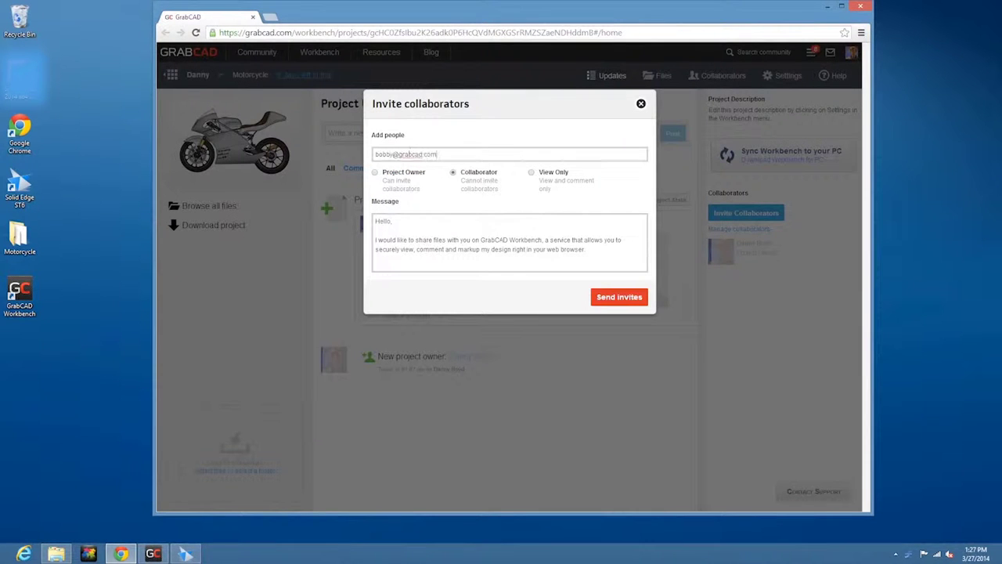
click(625, 302)
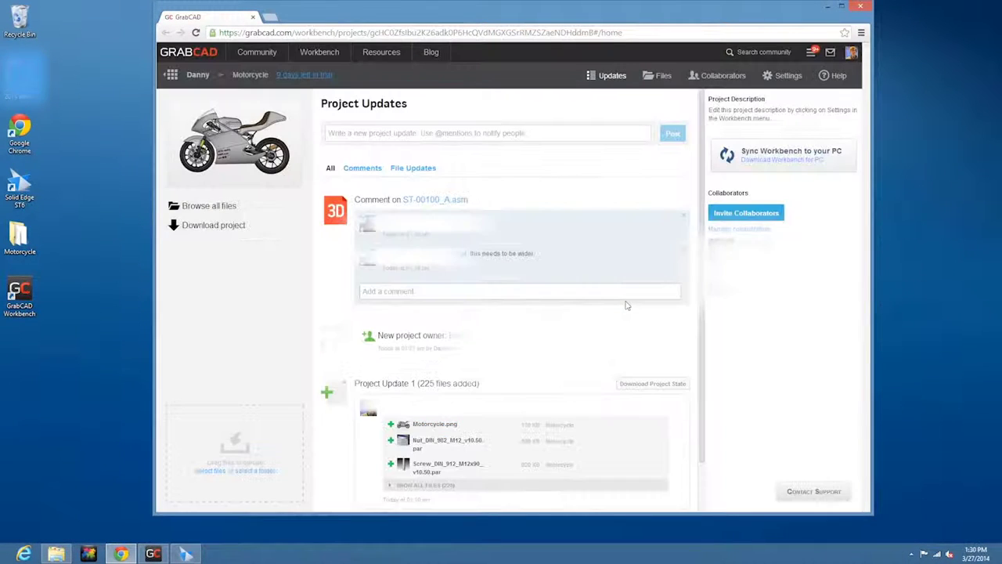
- Open ST-00226_A.par in the viewer and lock it for editing
click(449, 201)
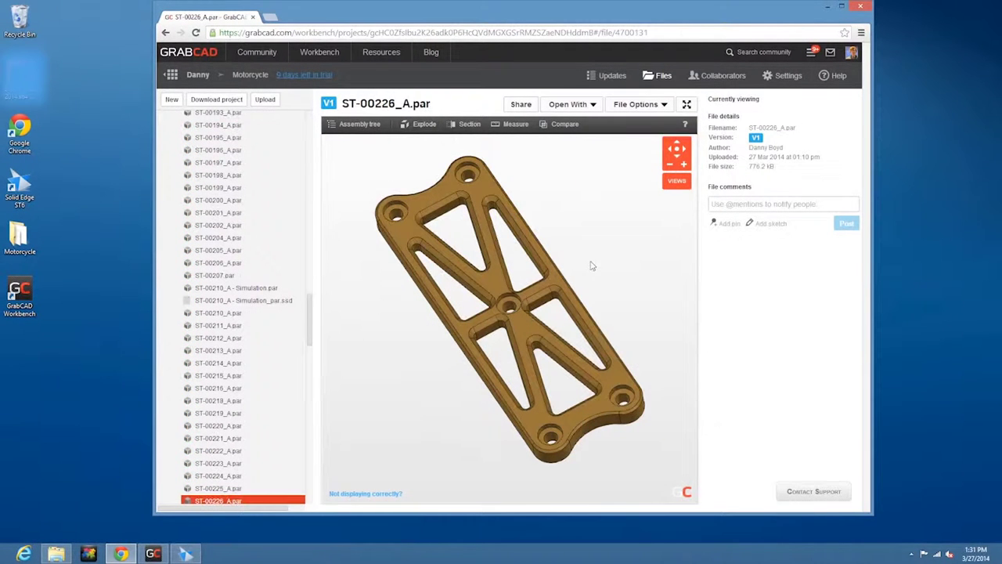
click(658, 108)
click(633, 243)
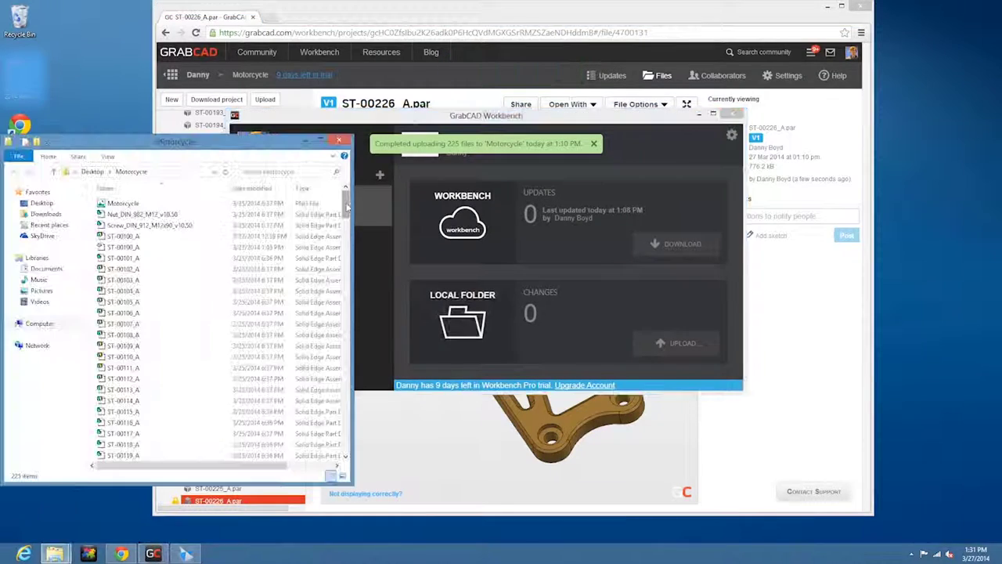
- Open ST-00226_A.par in Solid Edge and show Sketch 2 with its dimensions
scroll(346, 205, down, 10)
double_click(123, 378)
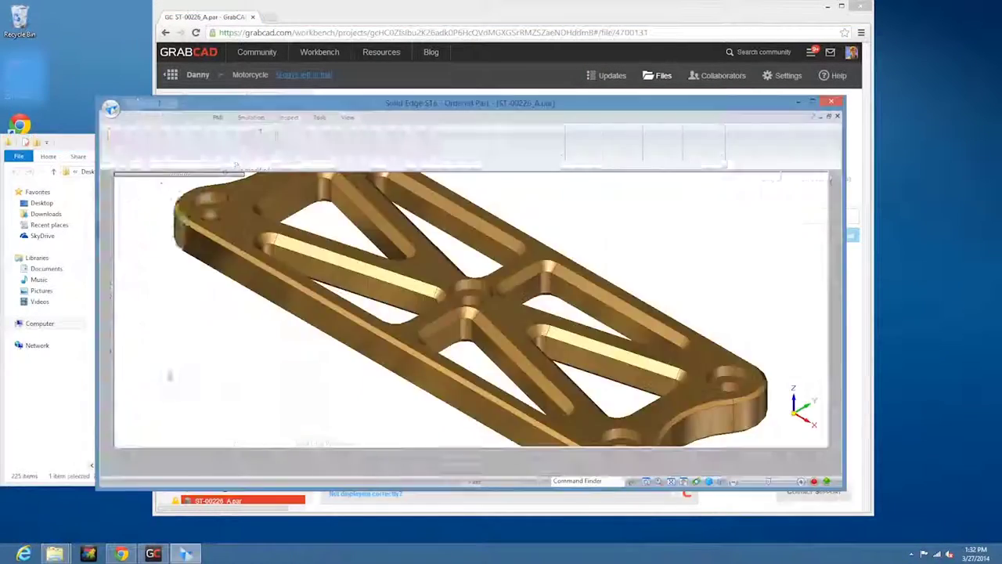
right_click(173, 217)
click(196, 321)
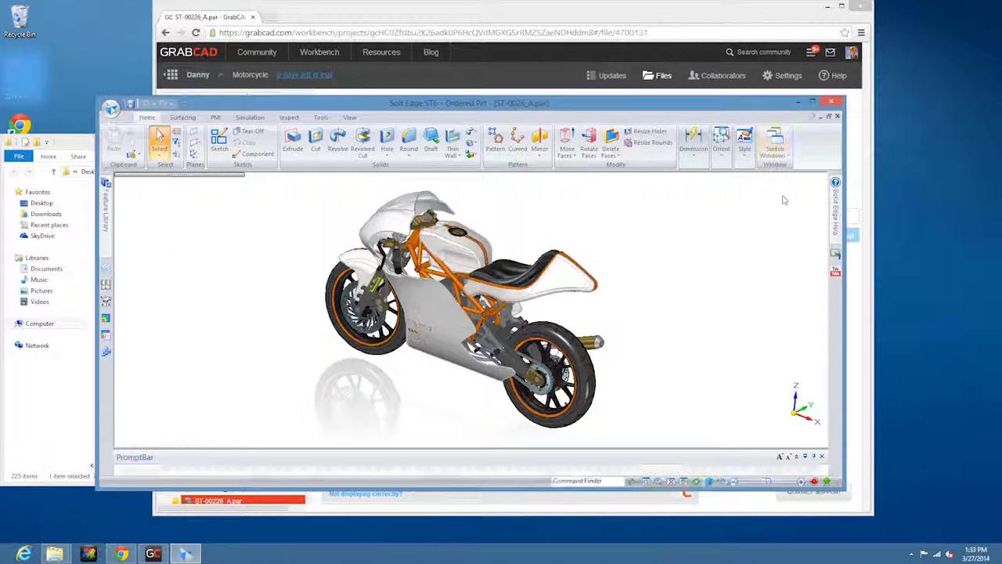
- Upload the three changed files from Workbench and return to the part's web viewer
click(151, 555)
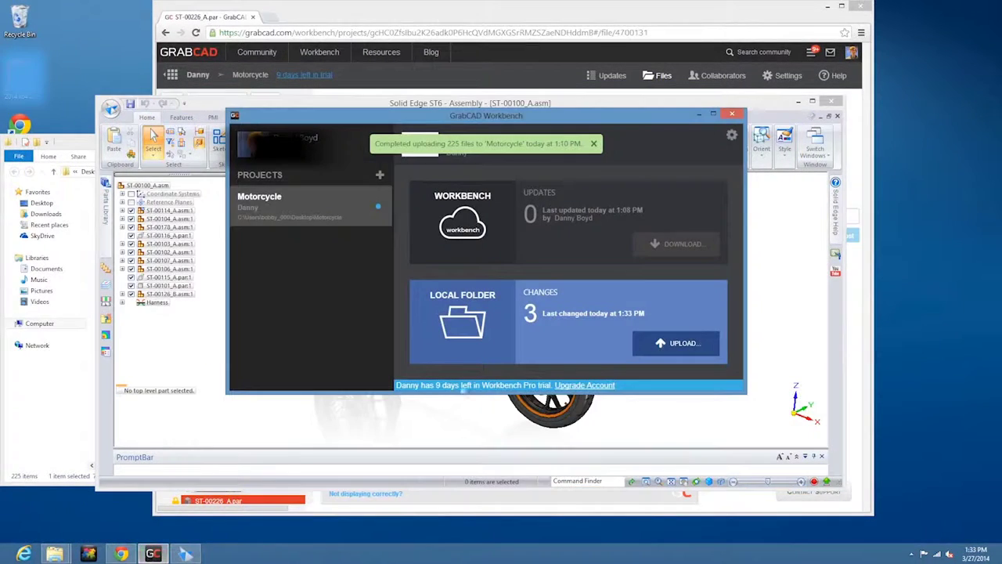
click(657, 342)
click(689, 144)
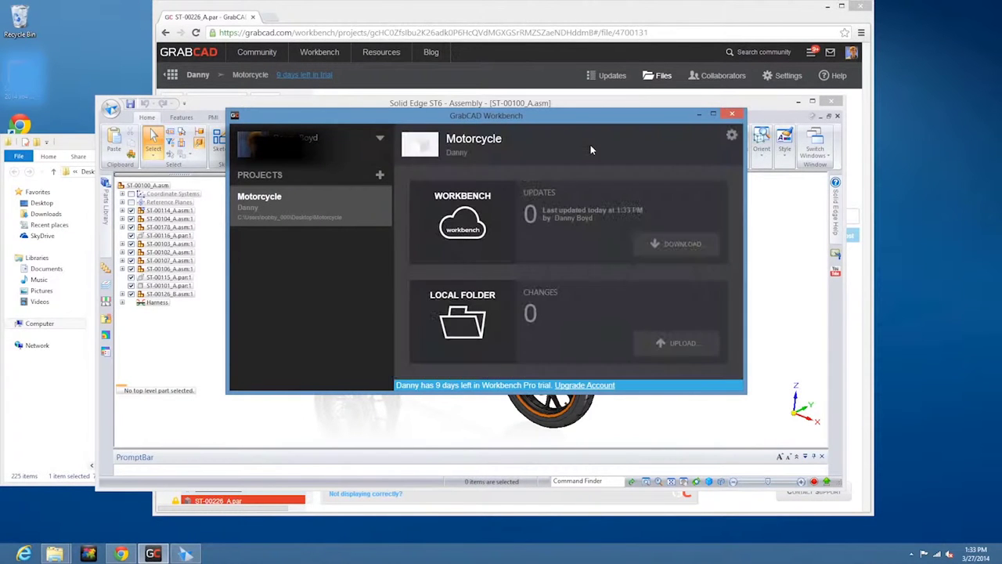
click(583, 74)
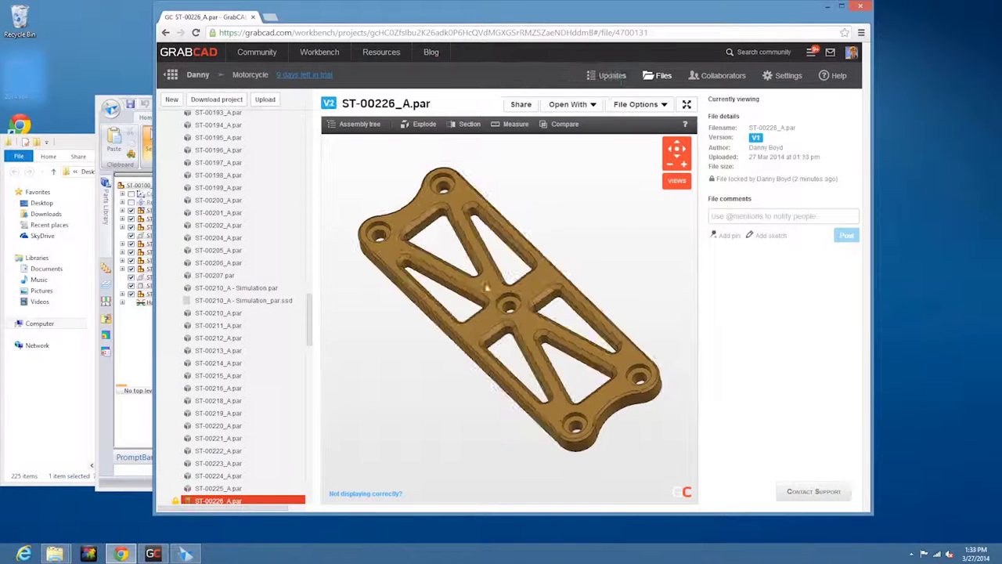
- Compare the new version with the previous one and post a 'How does this look?' feedback comment
click(564, 123)
text(@)
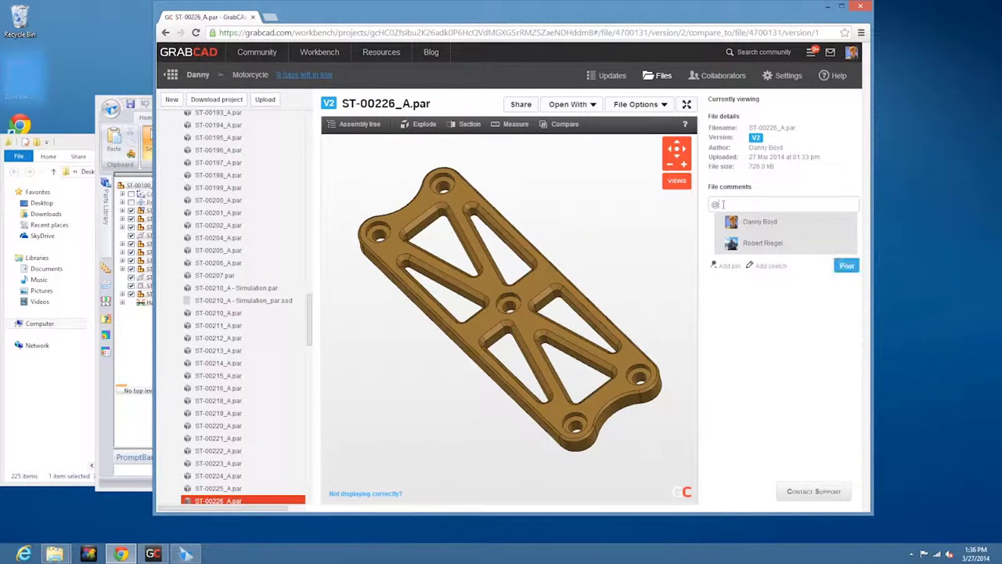
text(How does this look?)
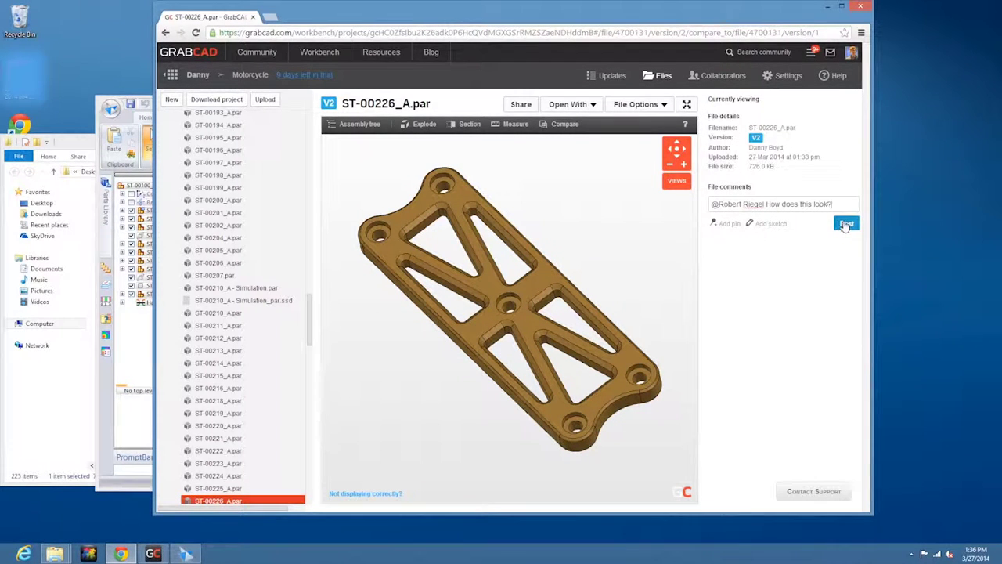
click(846, 225)
- Mark ST-00226_A.par as Revision A
click(557, 73)
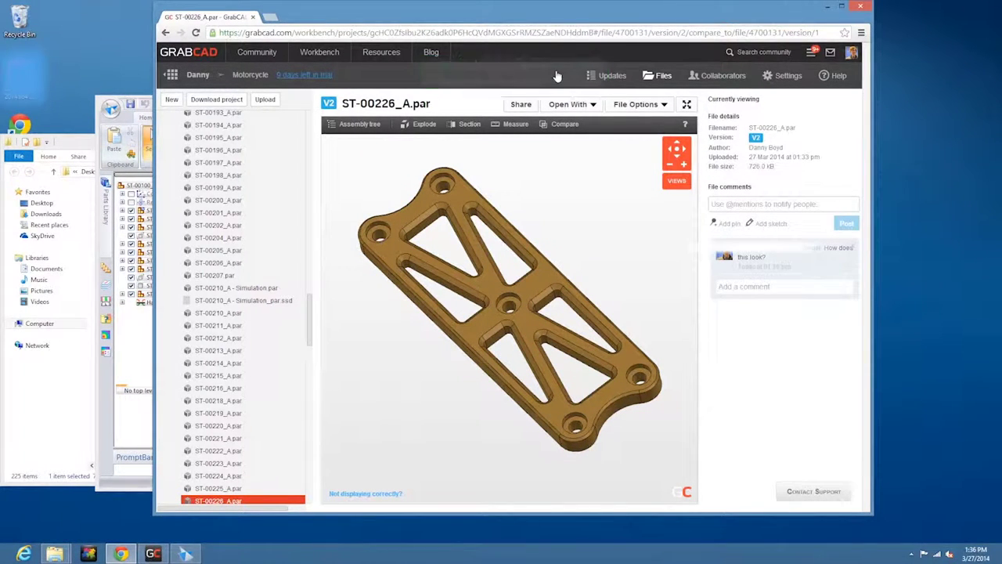
click(655, 110)
click(637, 190)
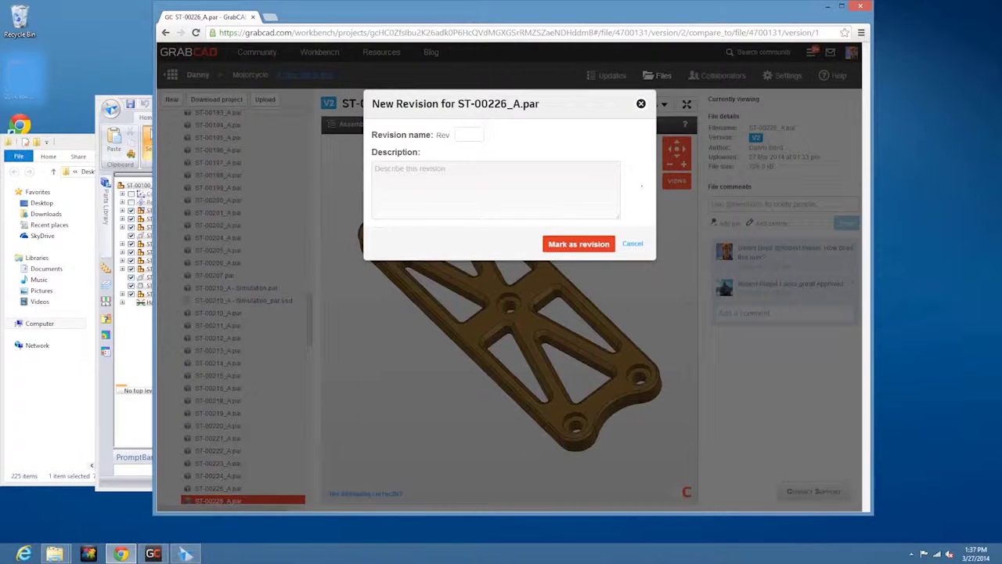
click(579, 245)
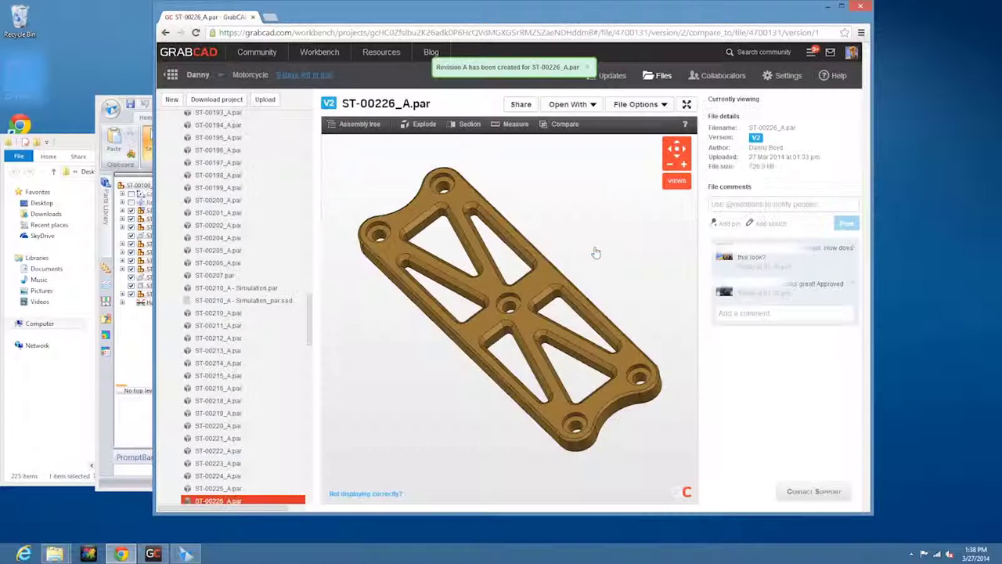
- Add the file to the Partner Space with link access enabled, then return to the updates feed
click(658, 109)
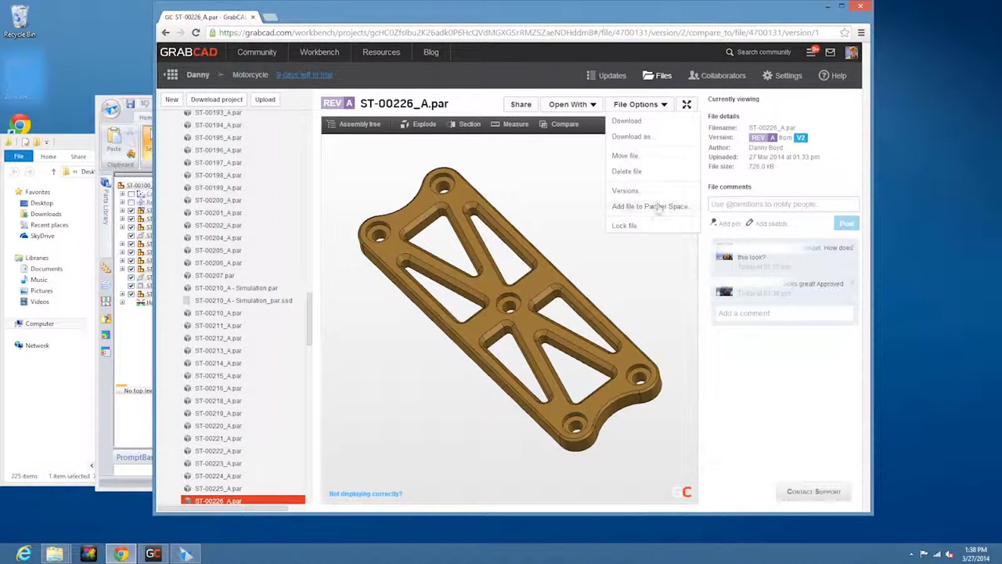
click(657, 208)
click(615, 151)
click(533, 170)
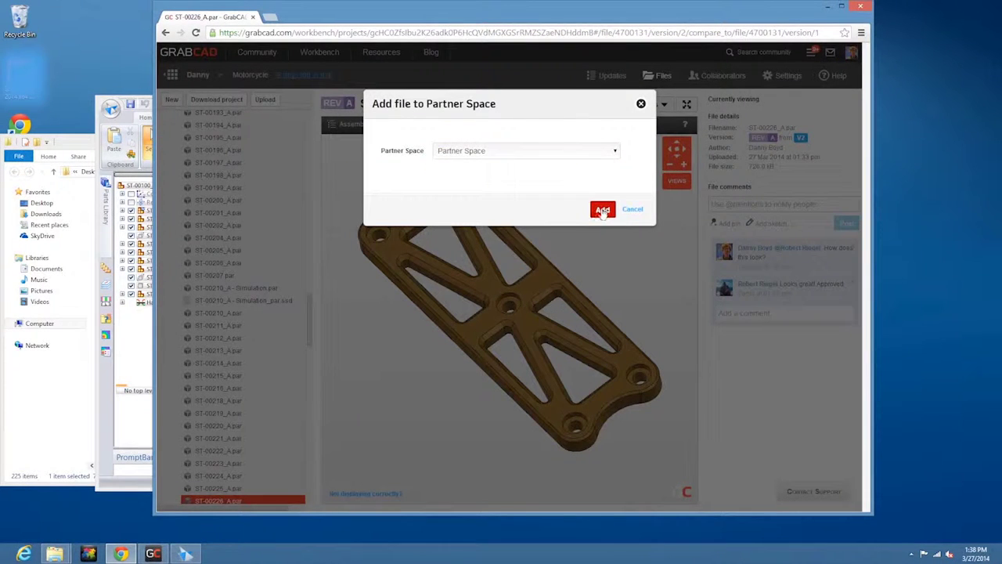
click(603, 209)
click(719, 141)
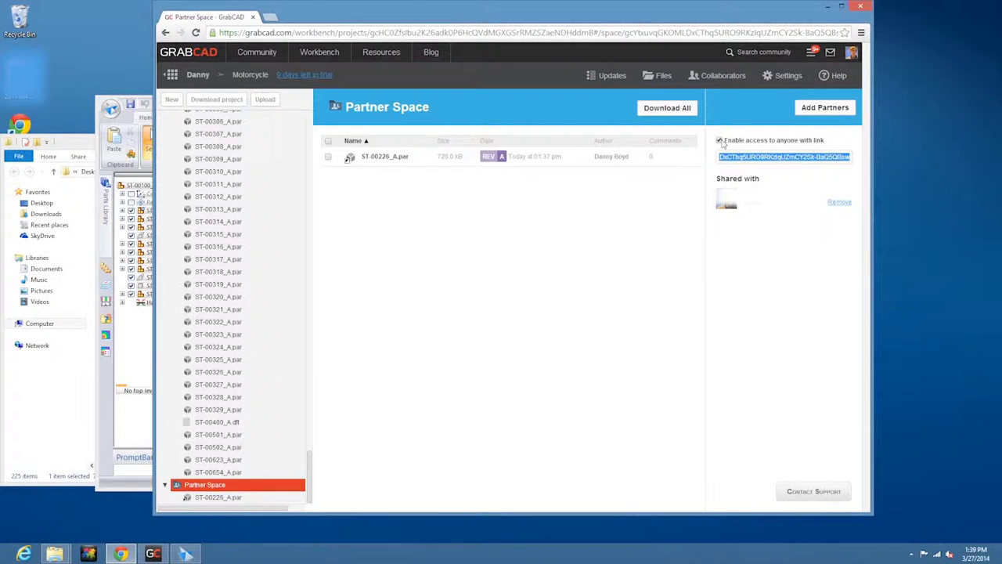
click(619, 76)
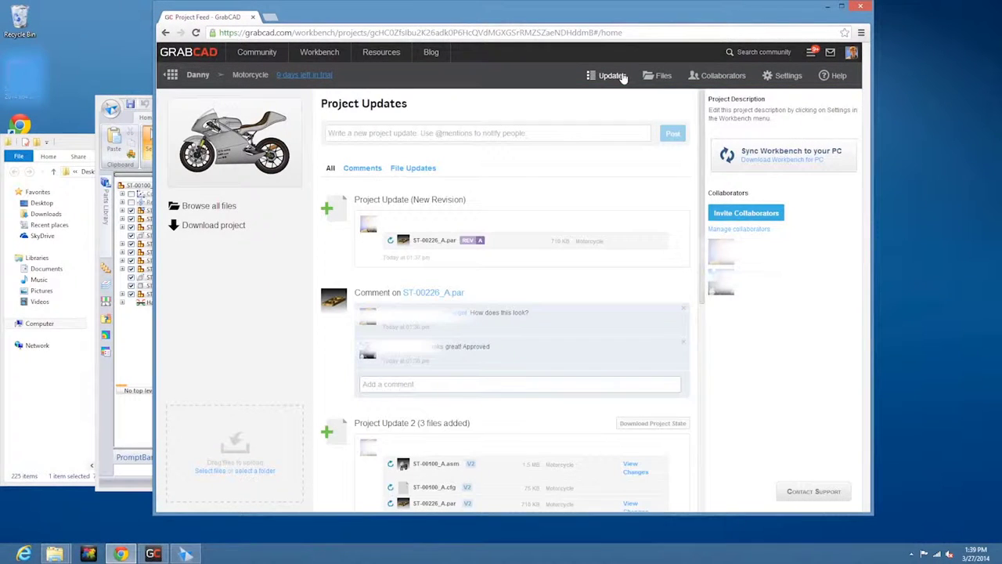